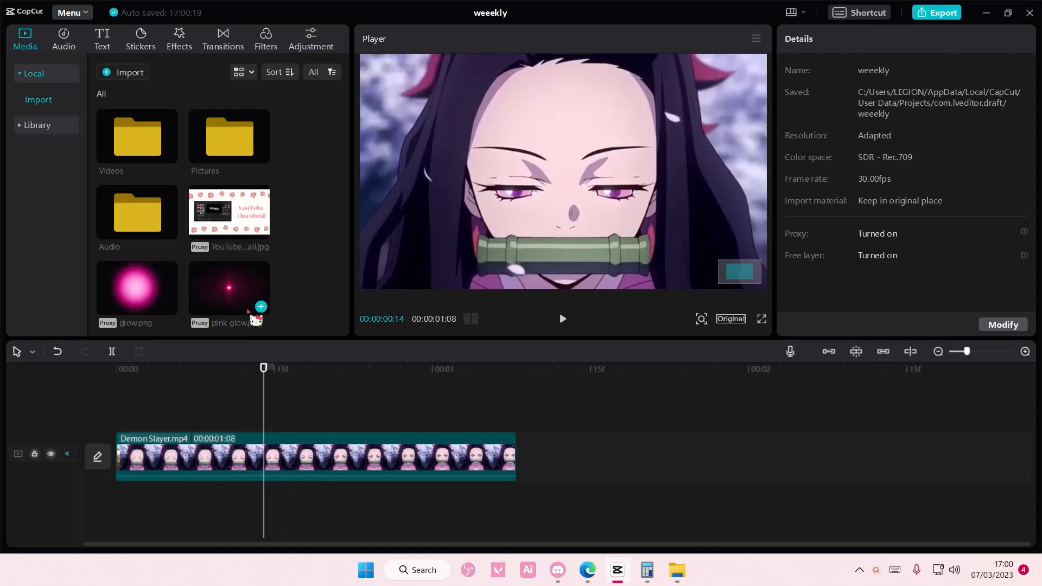
Step: Overlay pink glow.png on the video at 00:00:00:14, scale it to 34%, and place it over the left-hand eye
left_click(263, 306)
left_click_drag(818, 143, 797, 142)
left_click_drag(532, 194, 526, 203)
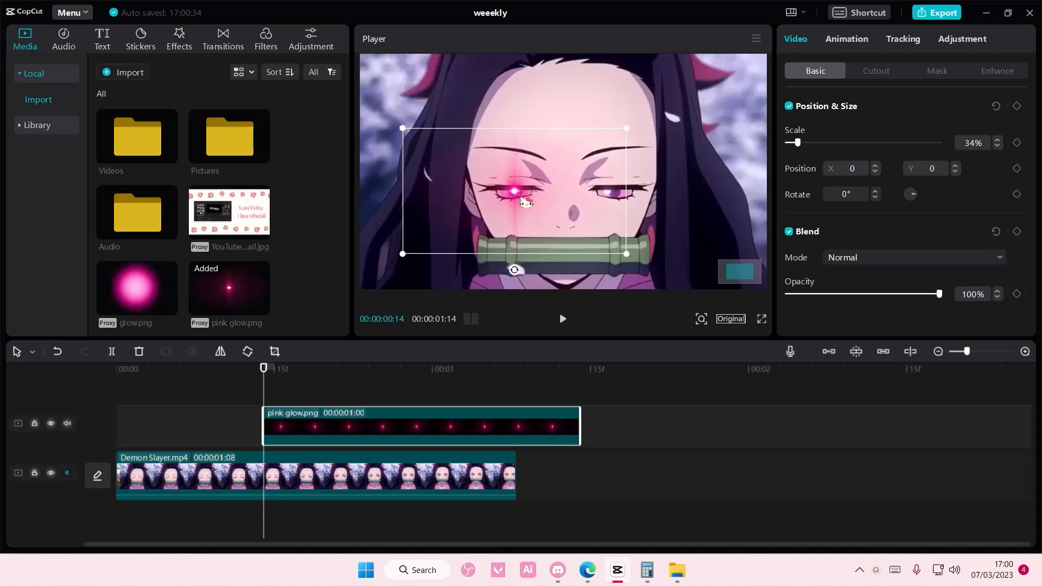
Step: Move the pink glow clip to start at 00:00:00:09 and reposition the glow on the eye at about X -279, Y -149
left_click_drag(263, 382, 214, 390)
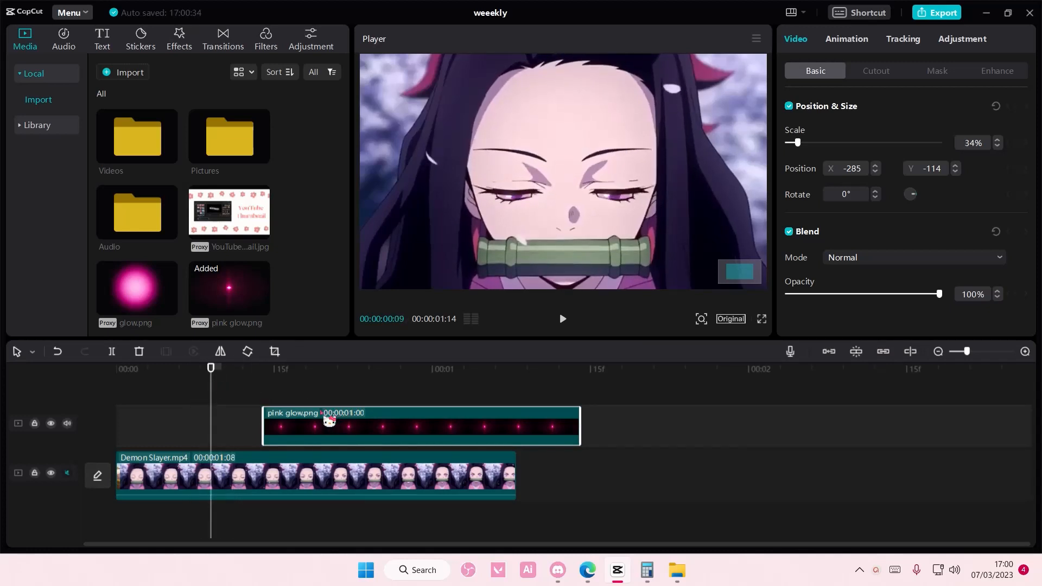
left_click_drag(328, 414, 278, 421)
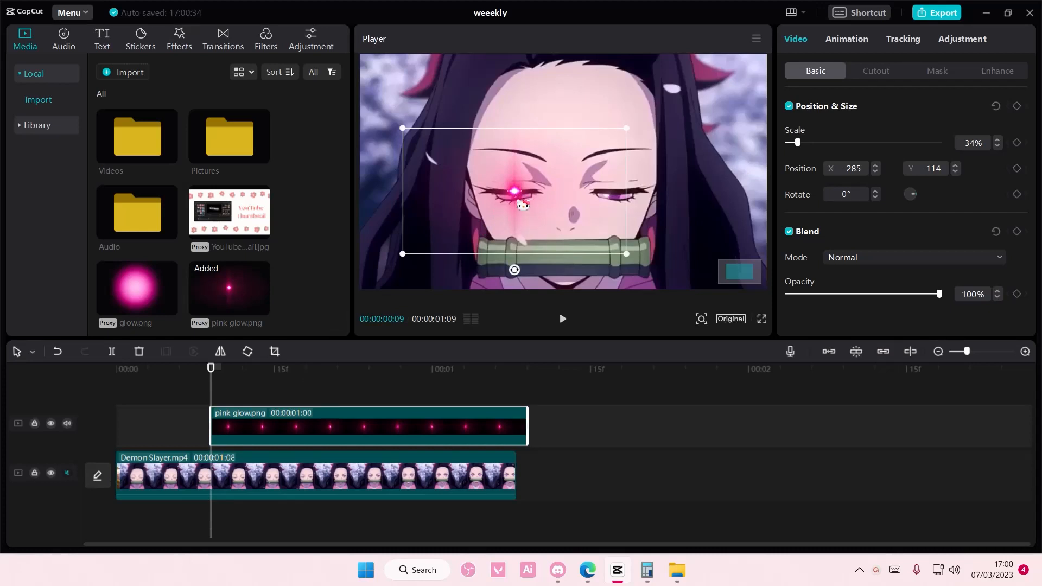
left_click_drag(522, 205, 524, 207)
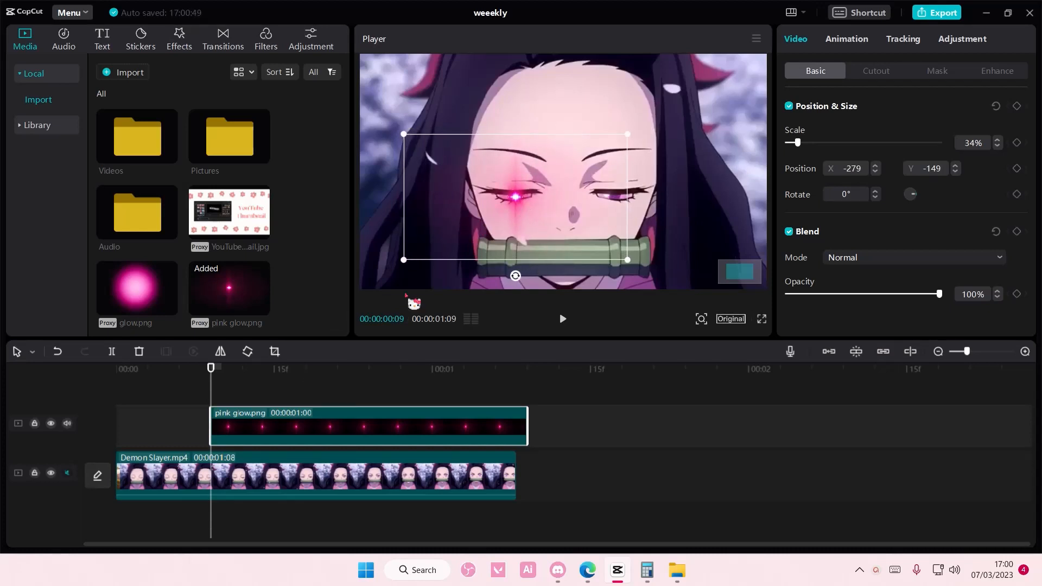
Step: Add position, size and blend keyframes at the start of the glow clip, with its opacity at 50%
left_click_drag(939, 295, 915, 309)
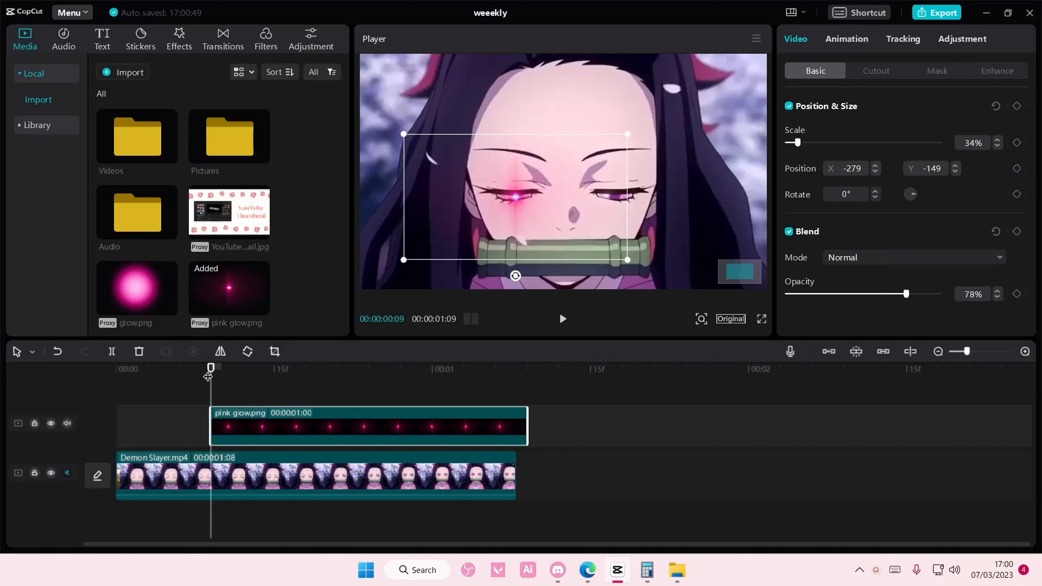
left_click(1017, 107)
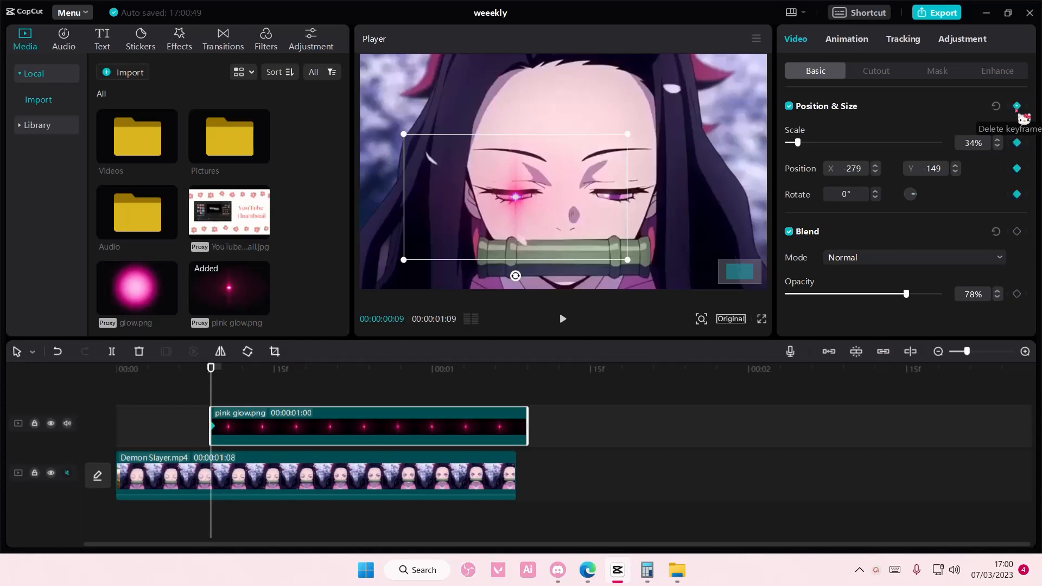
left_click(1017, 231)
left_click_drag(911, 297, 876, 297)
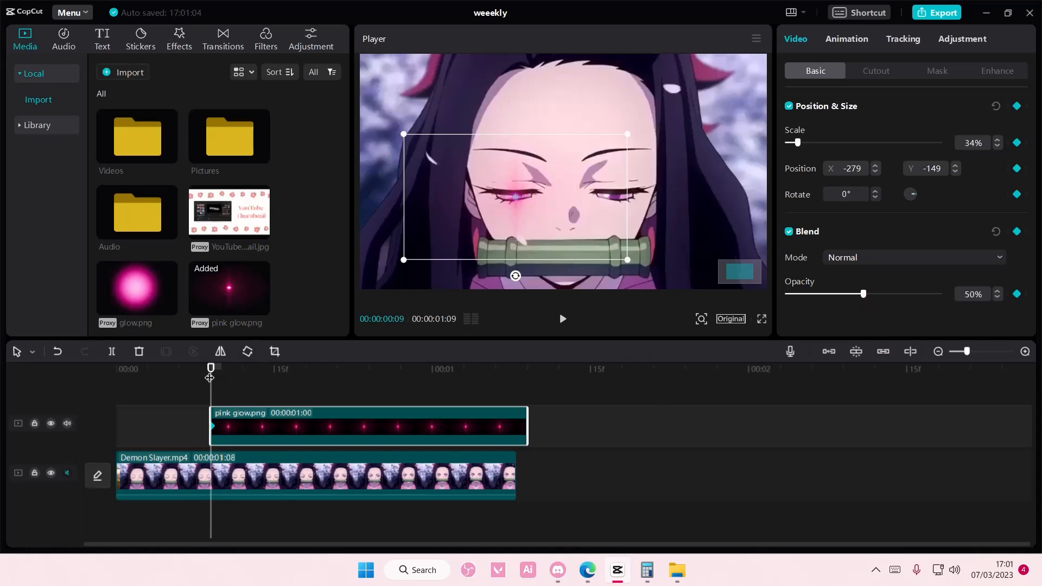
Step: Keyframe the glow onto the eye at about X -279, Y -123 at 00:00:00:13 and X -272, Y -92 at 00:00:00:16
left_click_drag(211, 378, 253, 378)
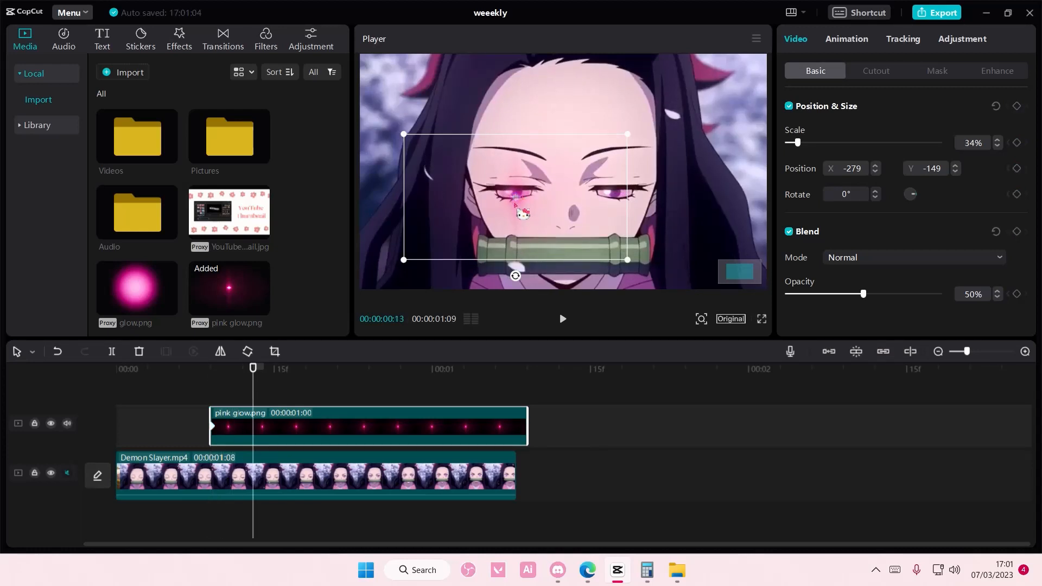
left_click_drag(523, 203, 521, 211)
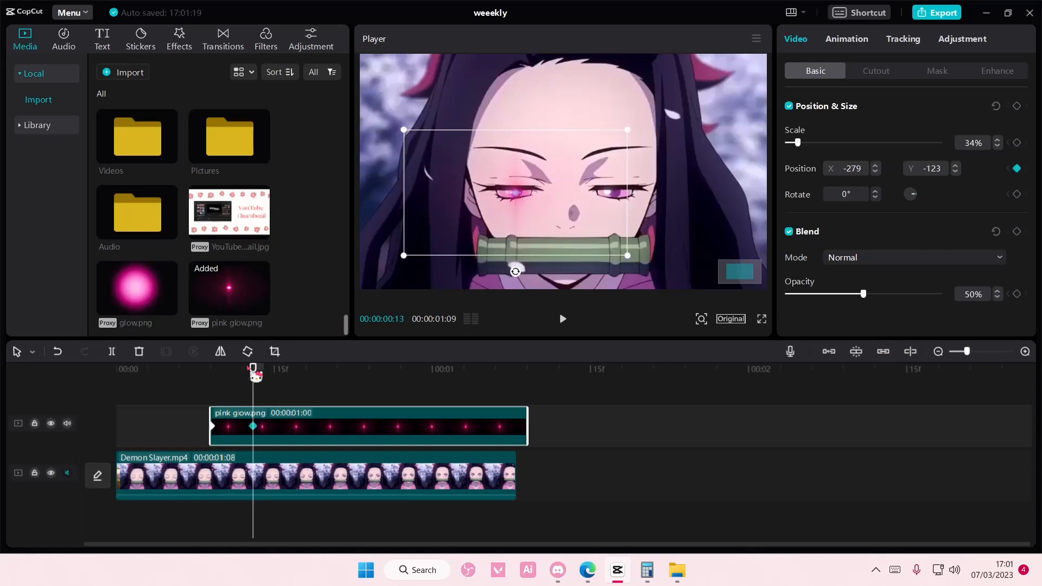
left_click_drag(253, 369, 285, 373)
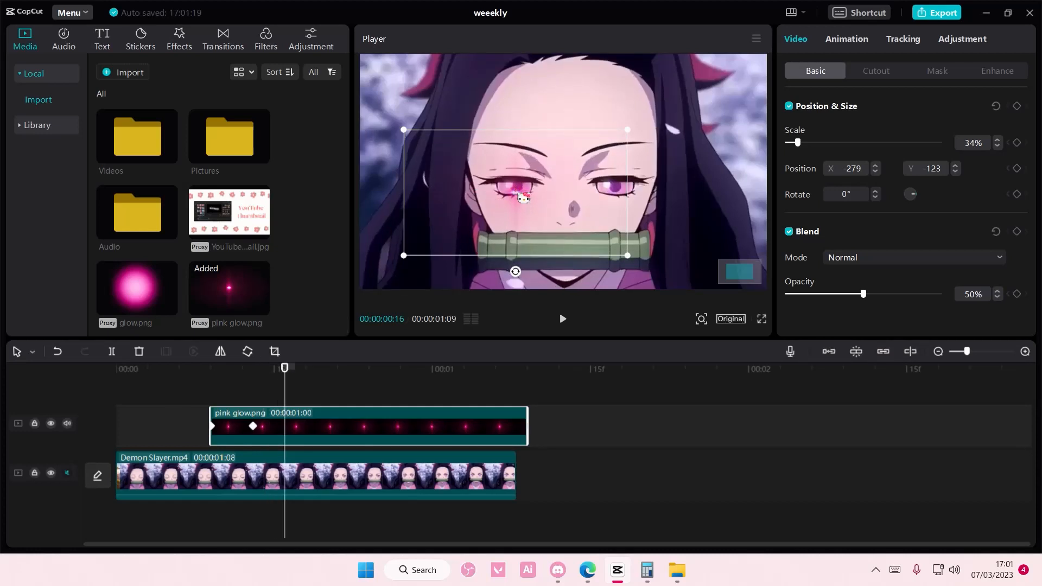
left_click_drag(523, 198, 521, 198)
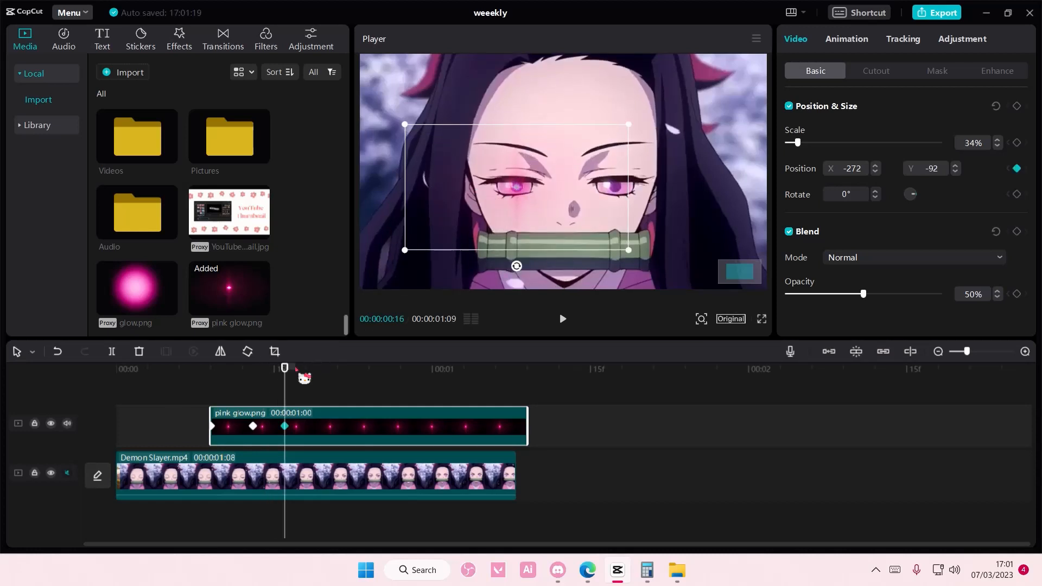
Step: Keyframe the glow three frames further on at about X -279, Y -60, and at 00:00:00:21 at X -279, Y 0
left_click_drag(292, 378, 316, 374)
left_click_drag(525, 195, 523, 189)
left_click_drag(323, 385, 337, 382)
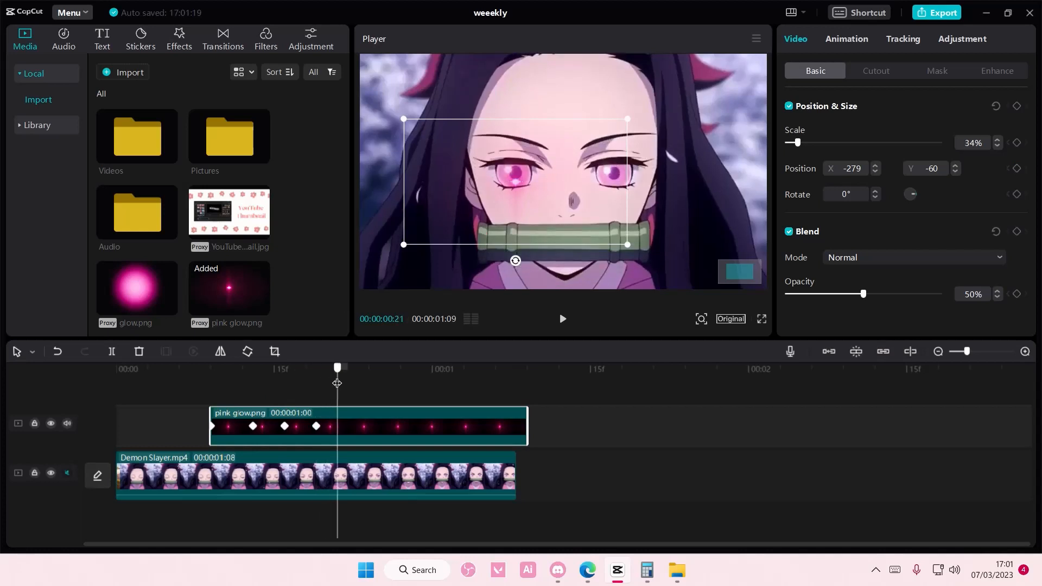
left_click_drag(523, 184, 523, 175)
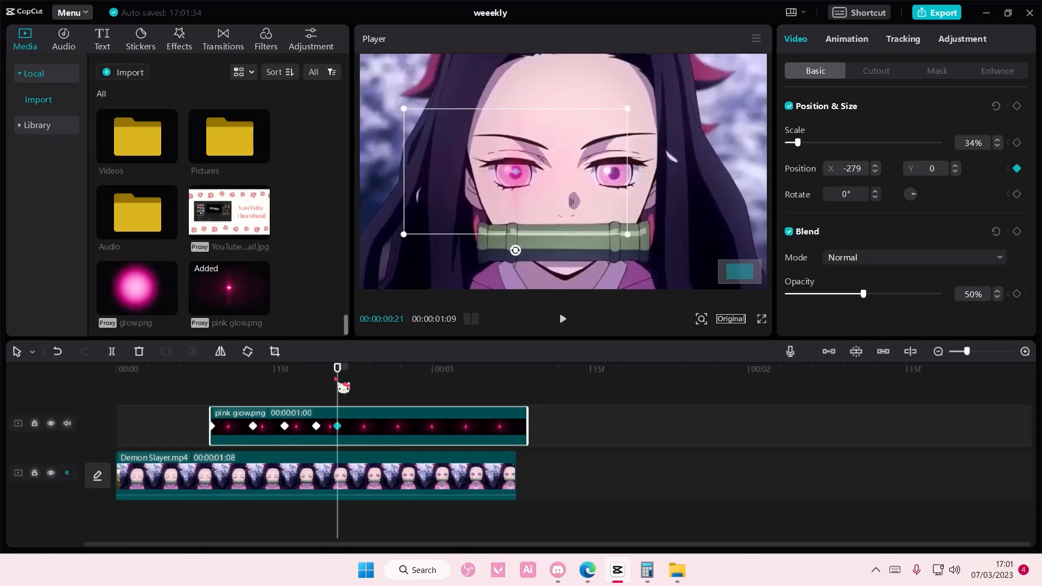
Step: Keyframe the glow at about X -285, Y 25 at 00:00:00:23 and X -279, Y 41 with 75% opacity at 00:00:00:25
left_click_drag(341, 382, 359, 383)
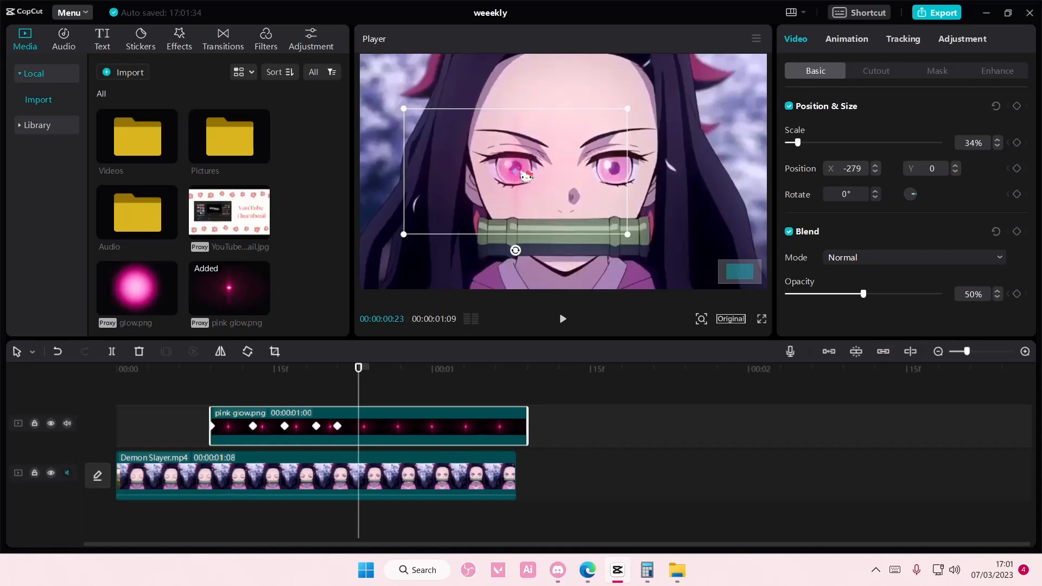
left_click_drag(525, 175, 524, 171)
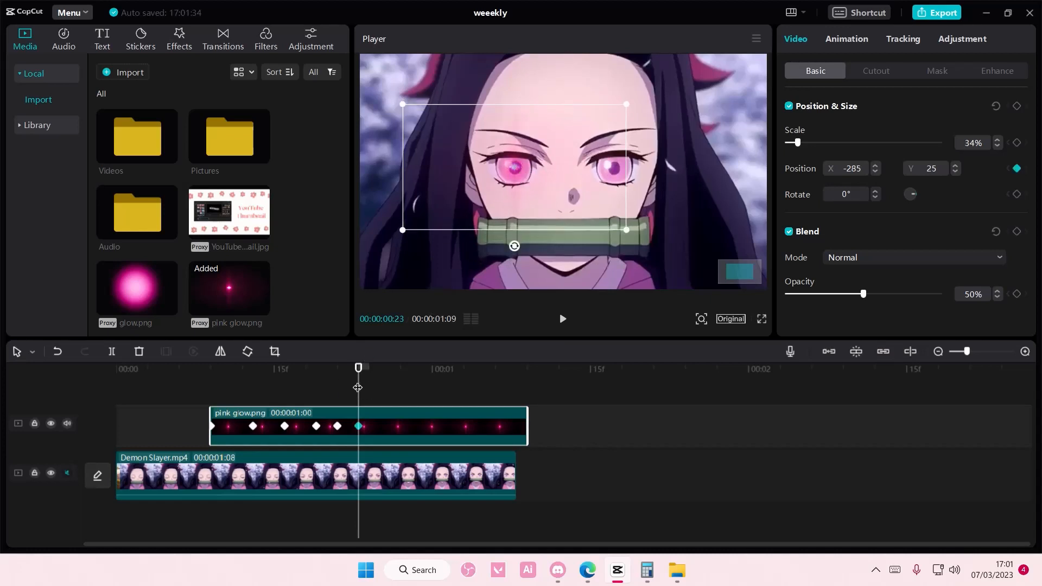
left_click_drag(357, 387, 379, 386)
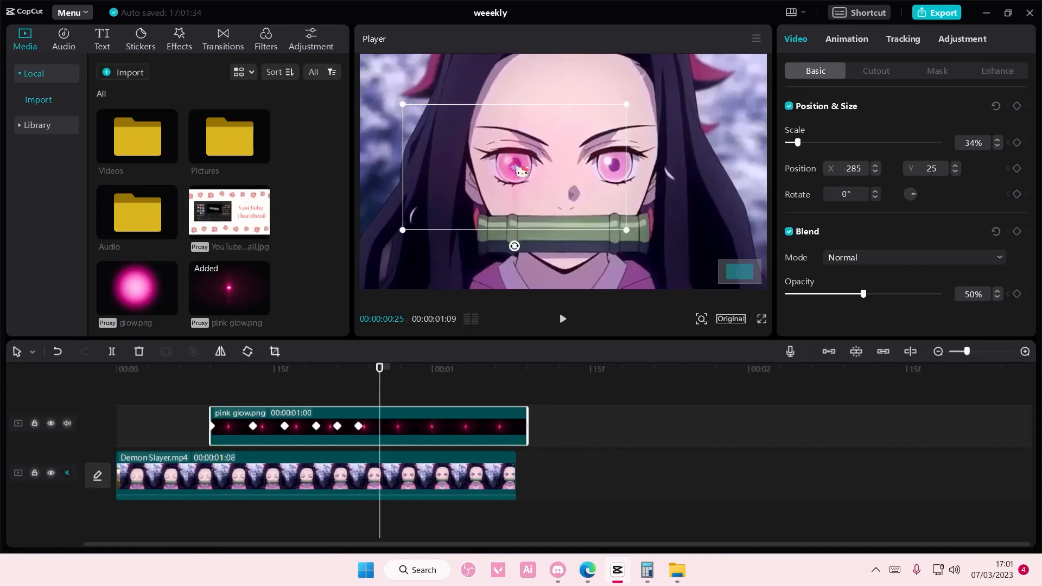
left_click_drag(524, 169, 526, 174)
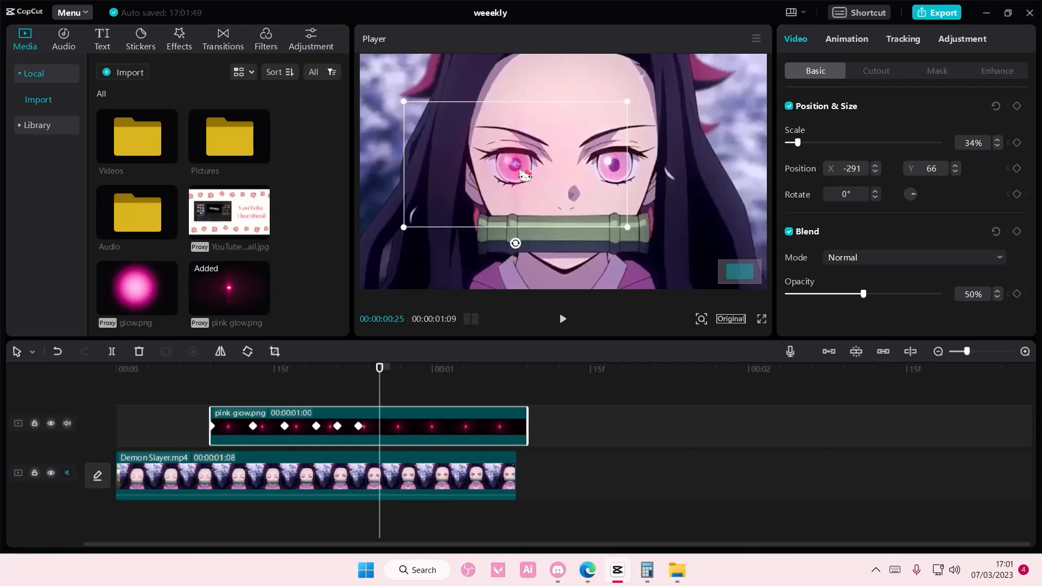
left_click_drag(864, 294, 892, 296)
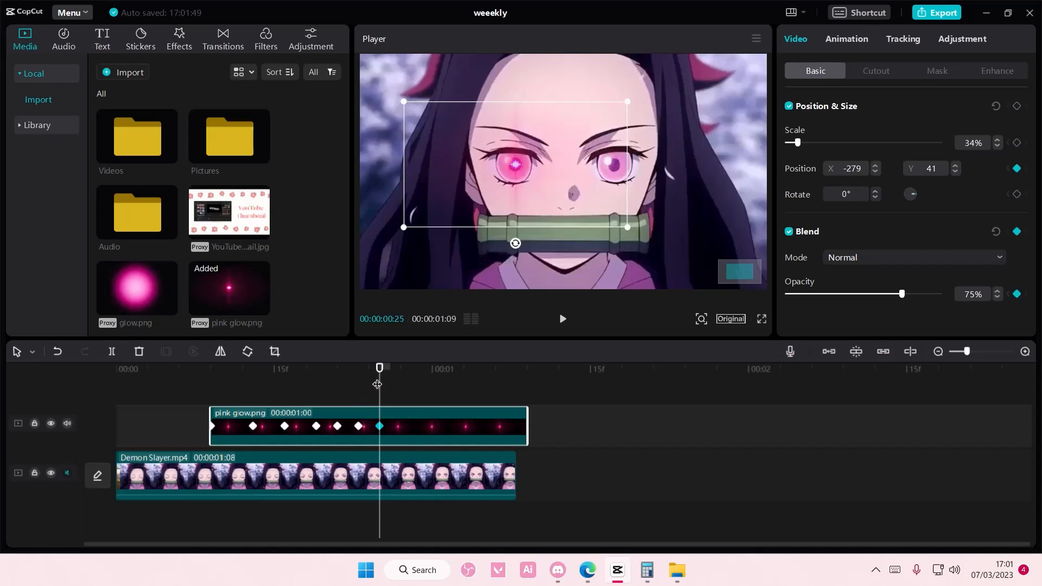
Step: Keyframe the glow onto the eye at about X -288, Y 63 at 00:00:00:27 and X -282, Y 70 at 00:00:00:29
left_click_drag(380, 386, 406, 387)
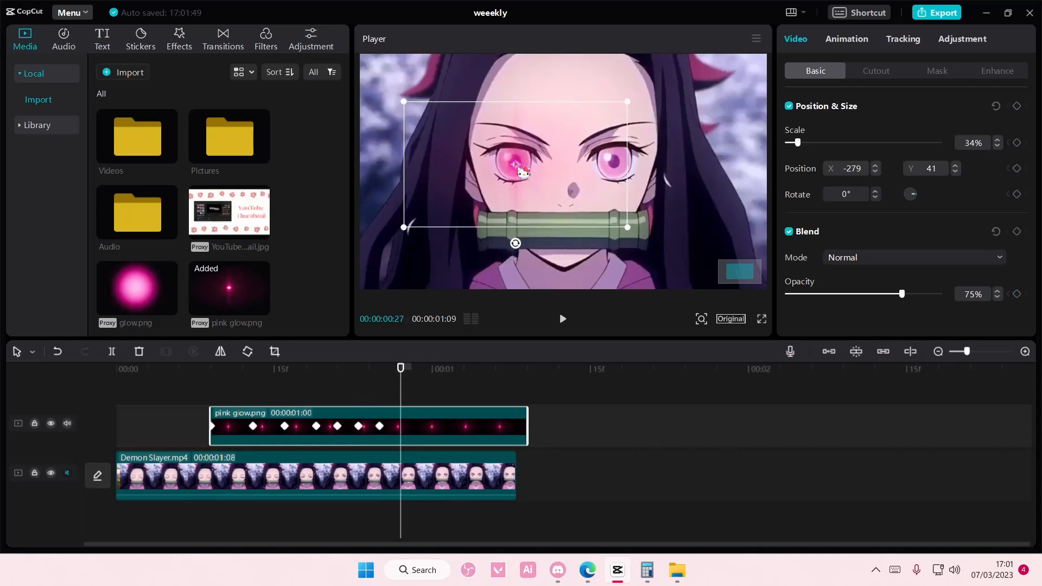
left_click_drag(518, 168, 517, 163)
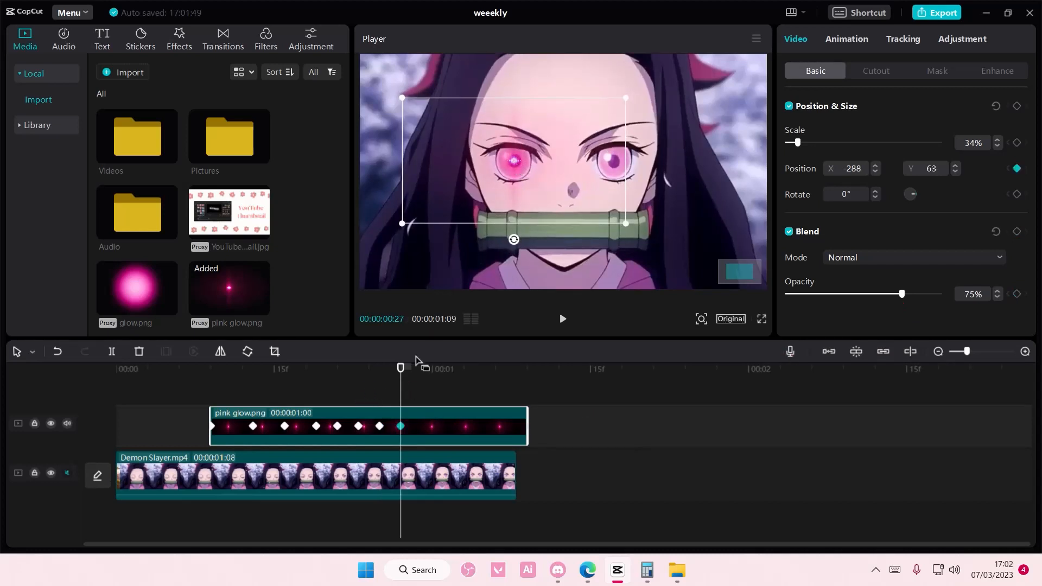
left_click_drag(403, 372, 421, 373)
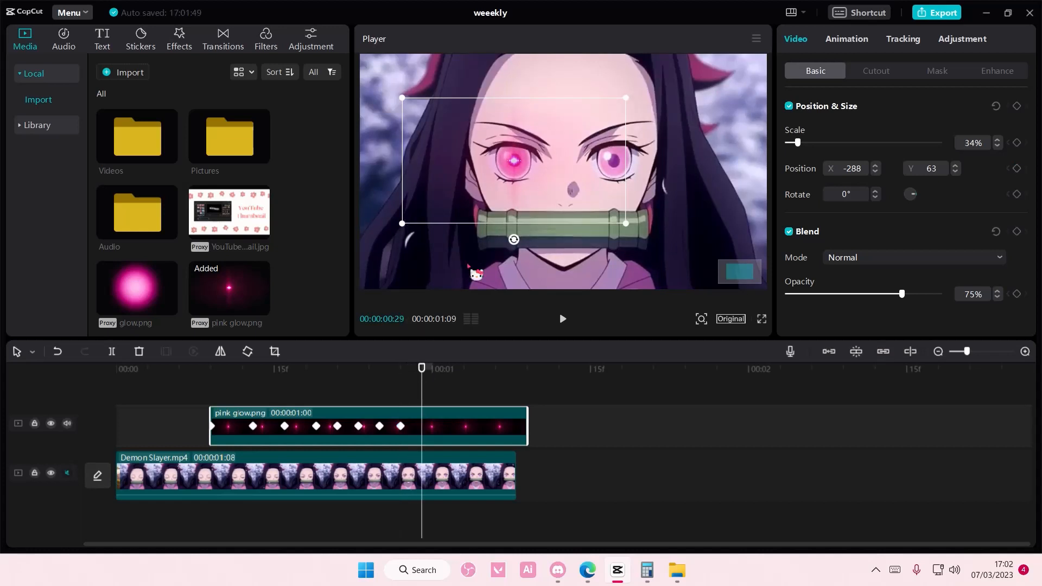
mouse_move(508, 171)
left_mouse_down()
mouse_move(523, 176)
mouse_move(524, 166)
left_mouse_up()
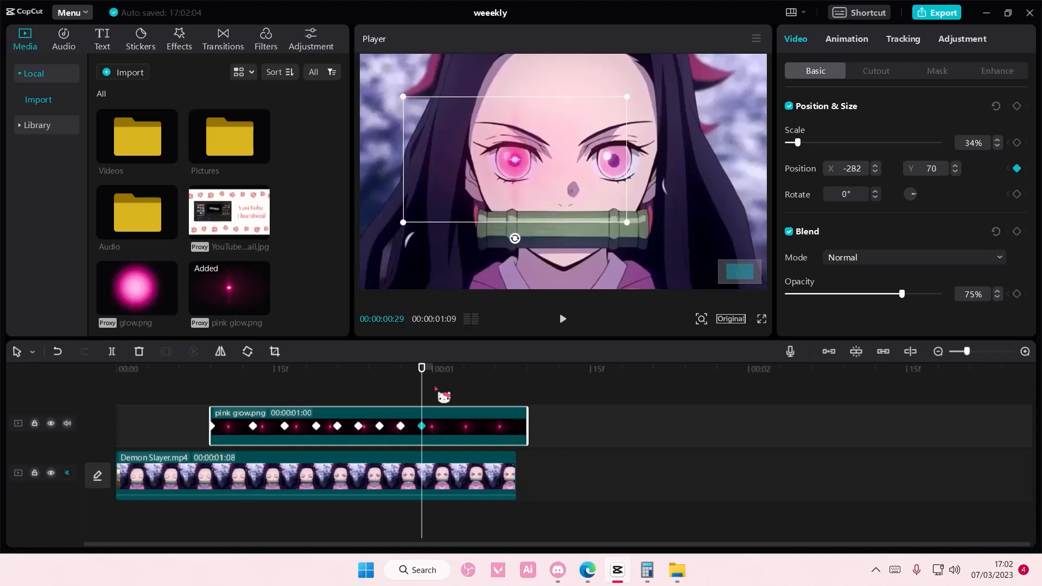
Step: Keyframe the glow at about X -288, Y 92 with 90% opacity at 00:00:01:01, and raise its opacity to 100% at 00:00:01:06
left_click_drag(423, 385, 443, 385)
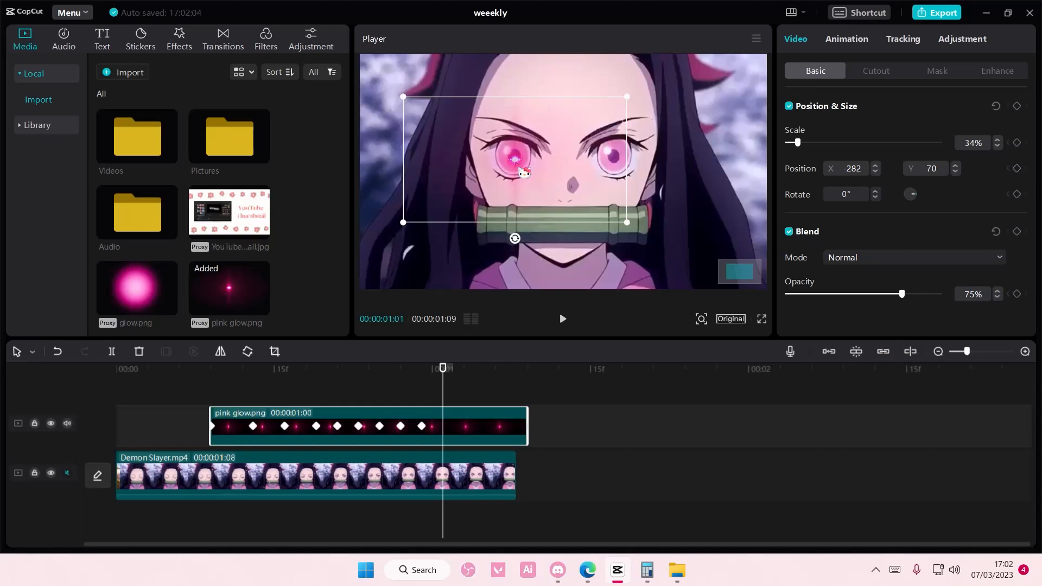
left_click_drag(521, 162, 516, 161)
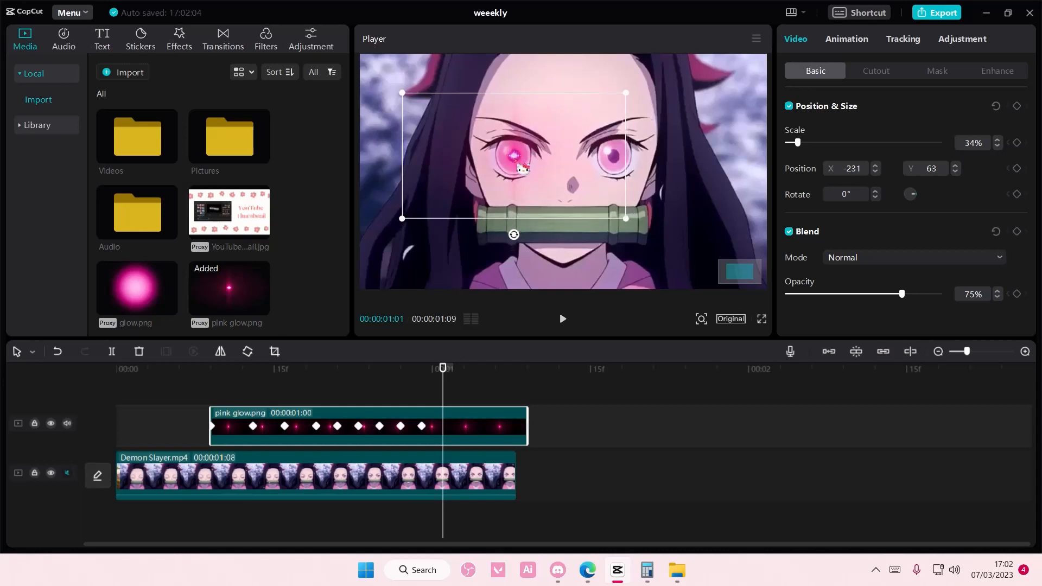
left_click_drag(902, 294, 924, 298)
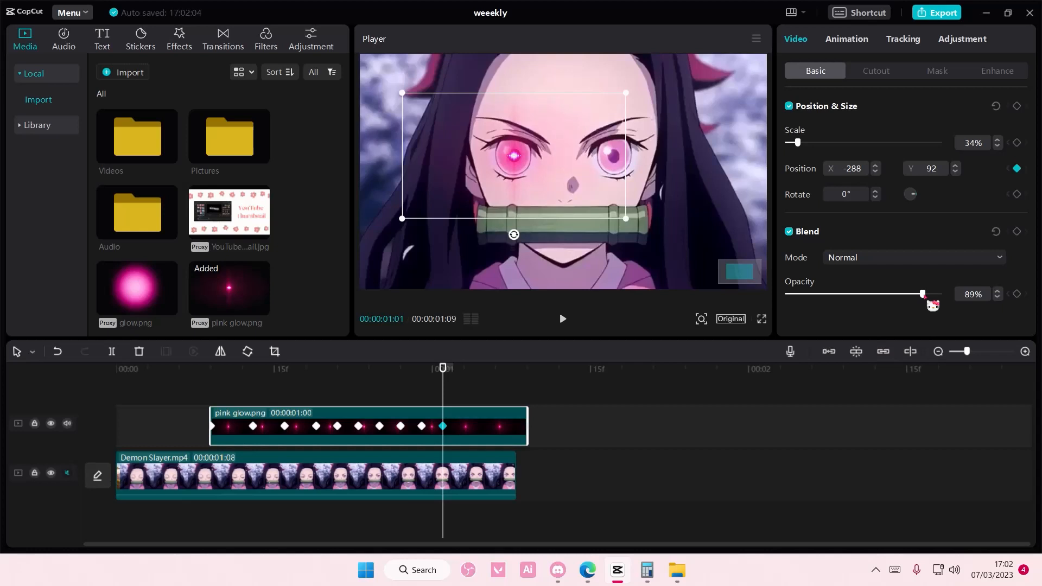
left_click_drag(454, 373, 494, 386)
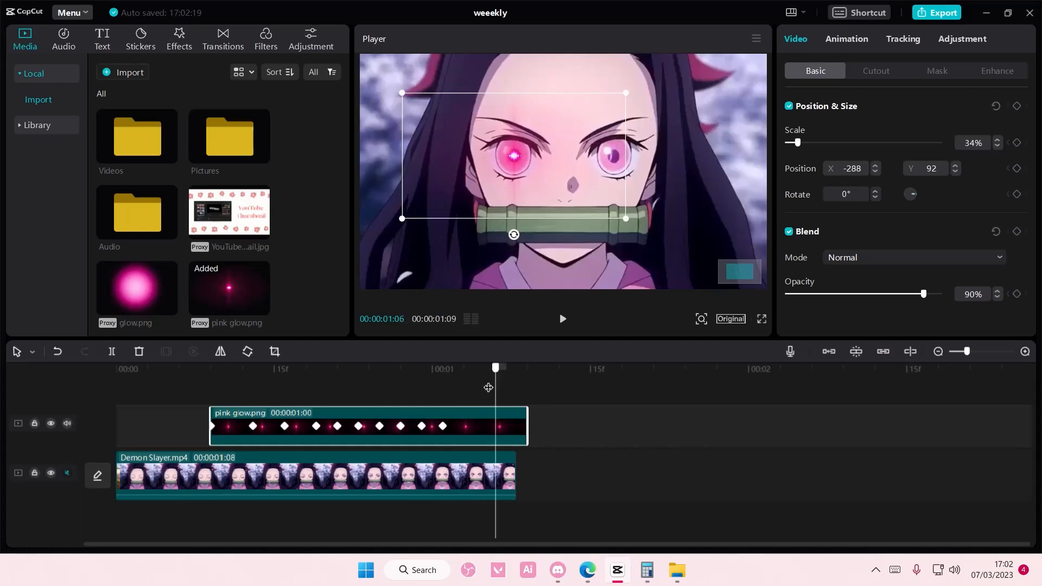
left_click_drag(936, 304, 991, 305)
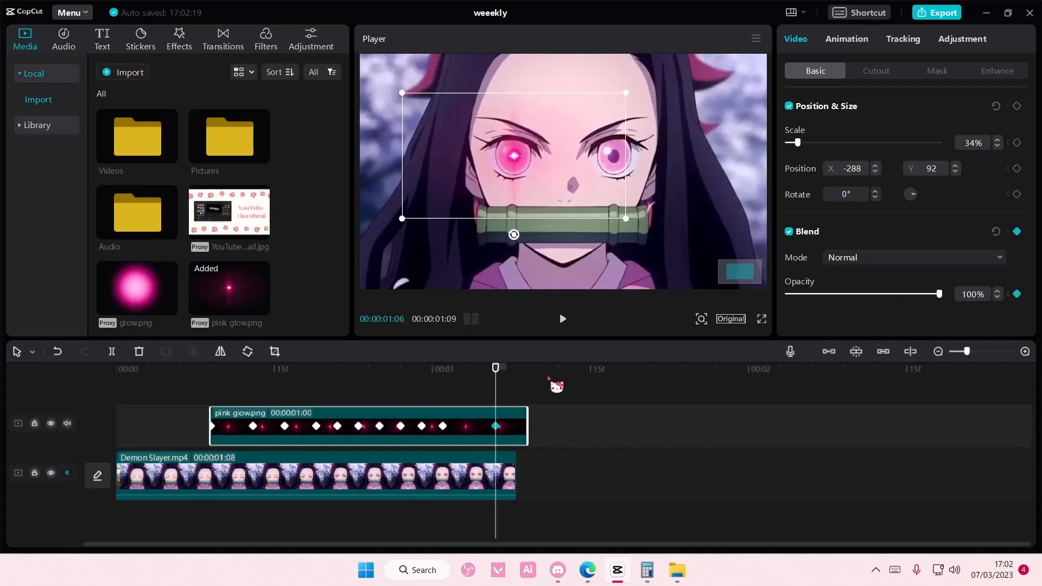
Step: Keyframe the glow onto the shifted eye at 00:00:01:07, at about X -155, Y 85
left_click(506, 394)
left_click_drag(508, 393, 508, 392)
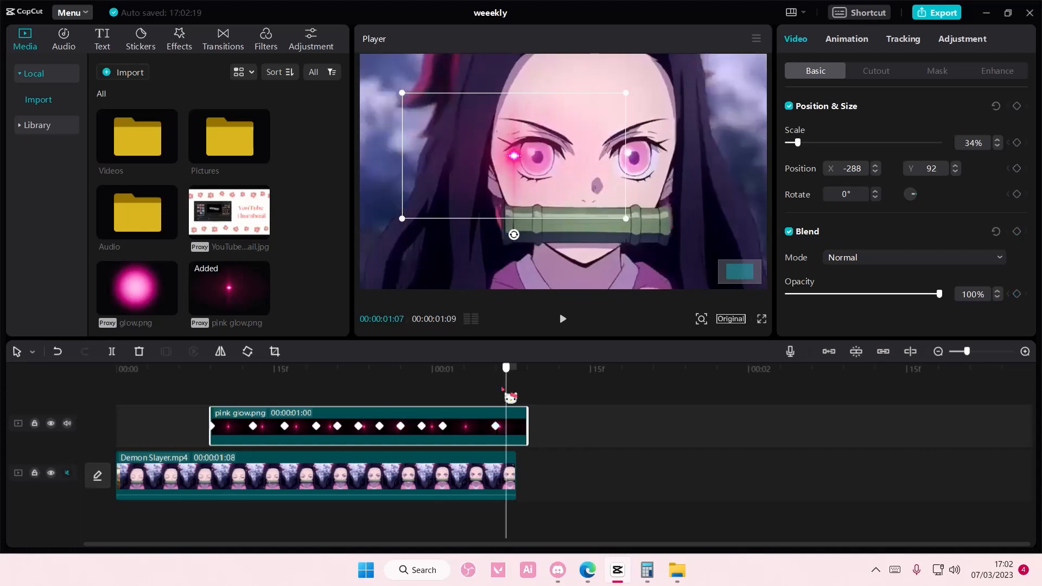
left_click_drag(527, 166, 536, 168)
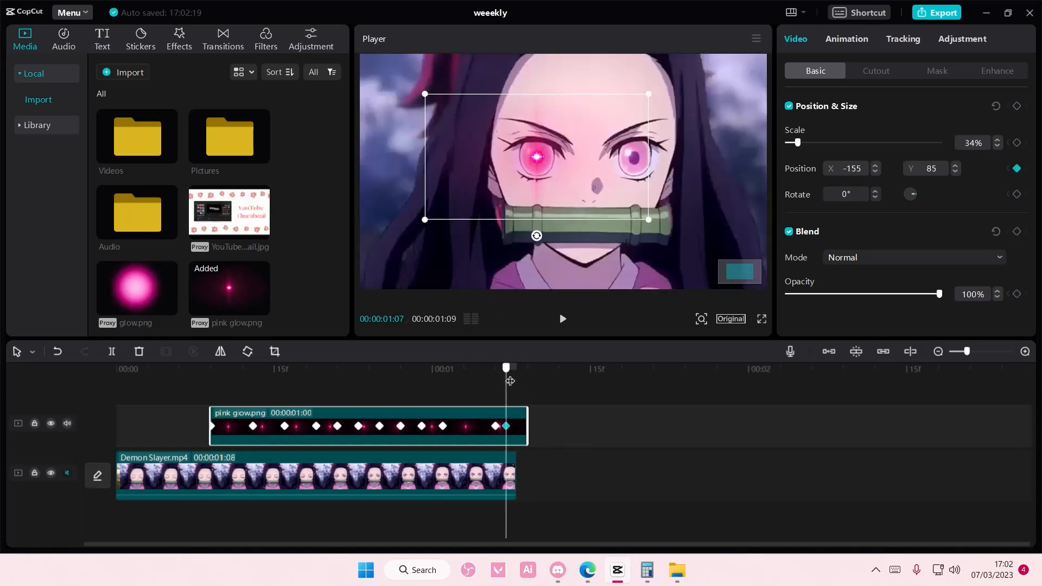
Step: Keyframe the glow back onto the pupil at 00:00:01:04 (X -288, Y 89), 00:00:01:05 (X -282, Y 94) and 00:00:01:06
left_click_drag(513, 378, 473, 401)
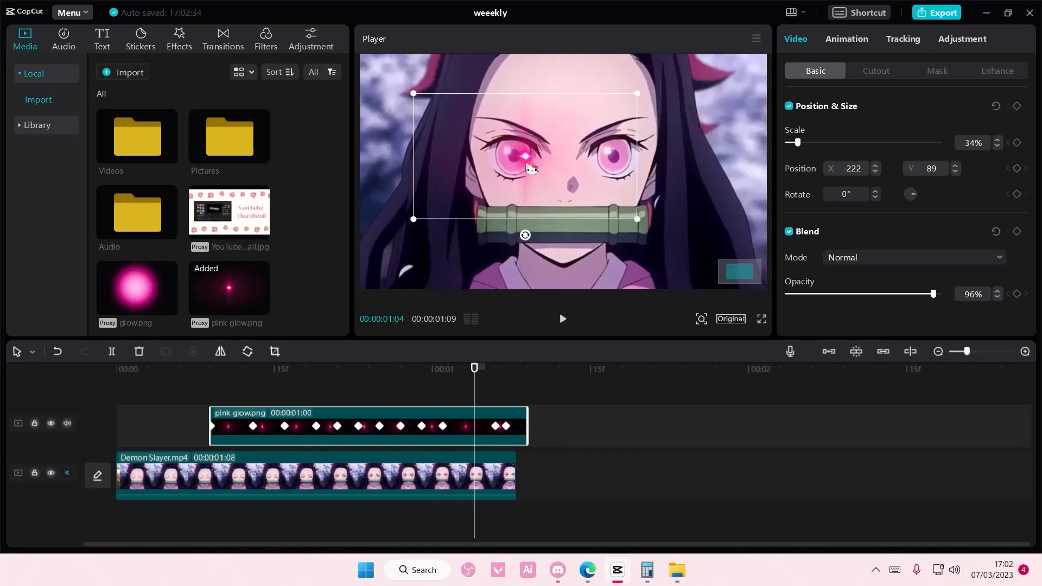
left_click_drag(524, 166, 522, 168)
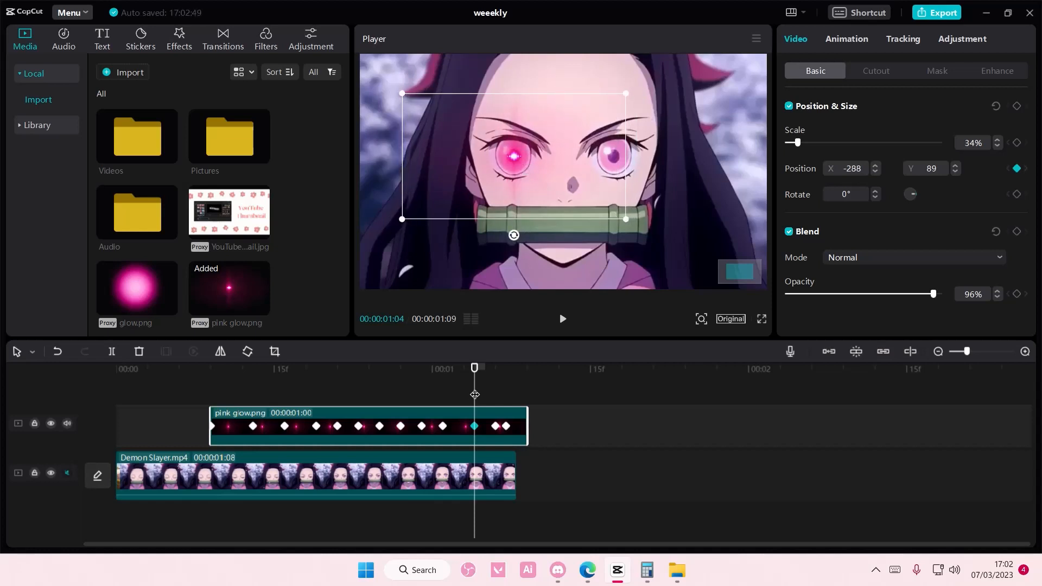
left_click_drag(474, 394, 482, 395)
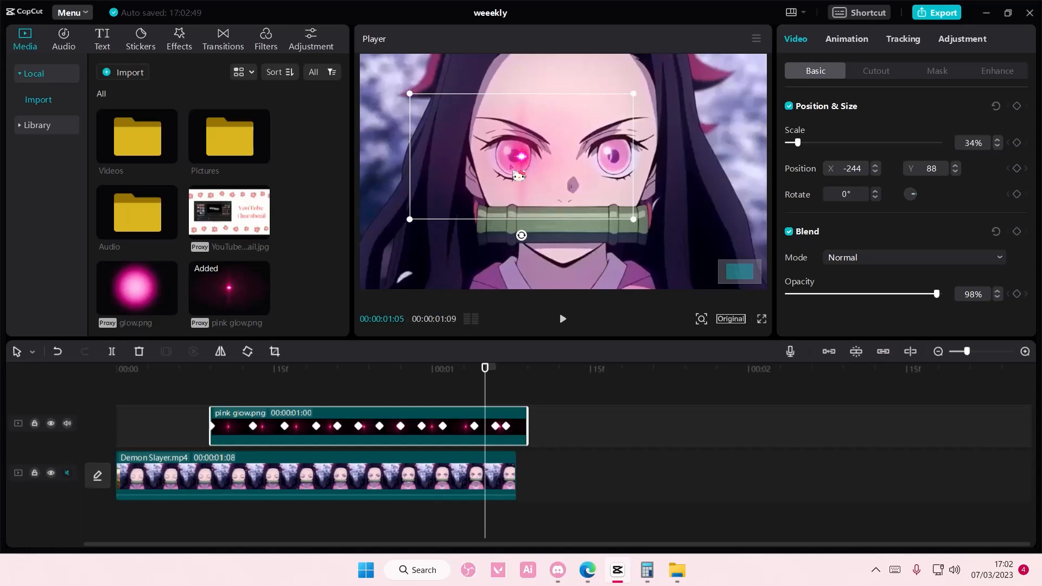
left_click_drag(529, 165, 522, 166)
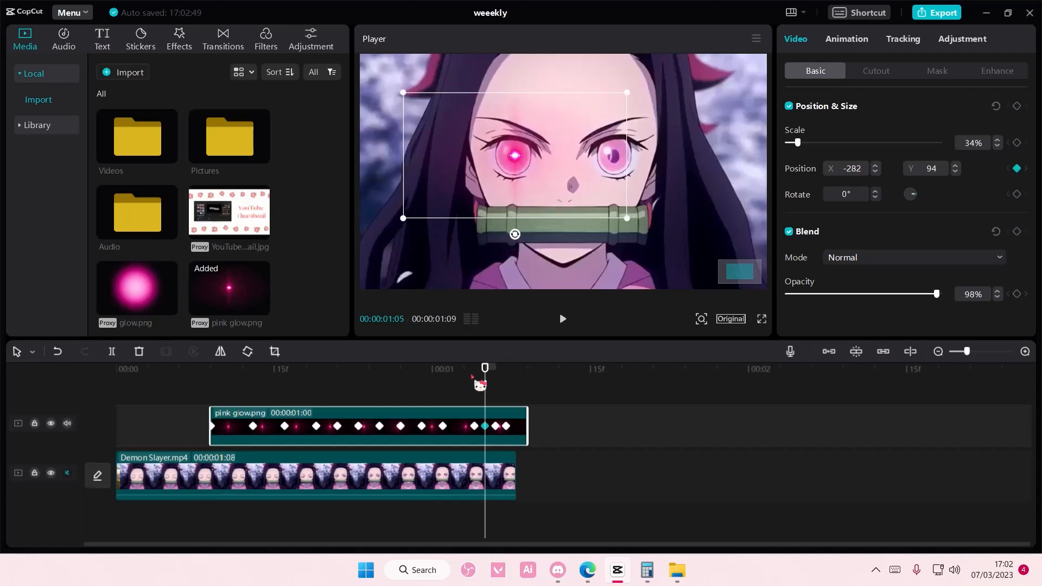
left_click_drag(490, 384, 500, 387)
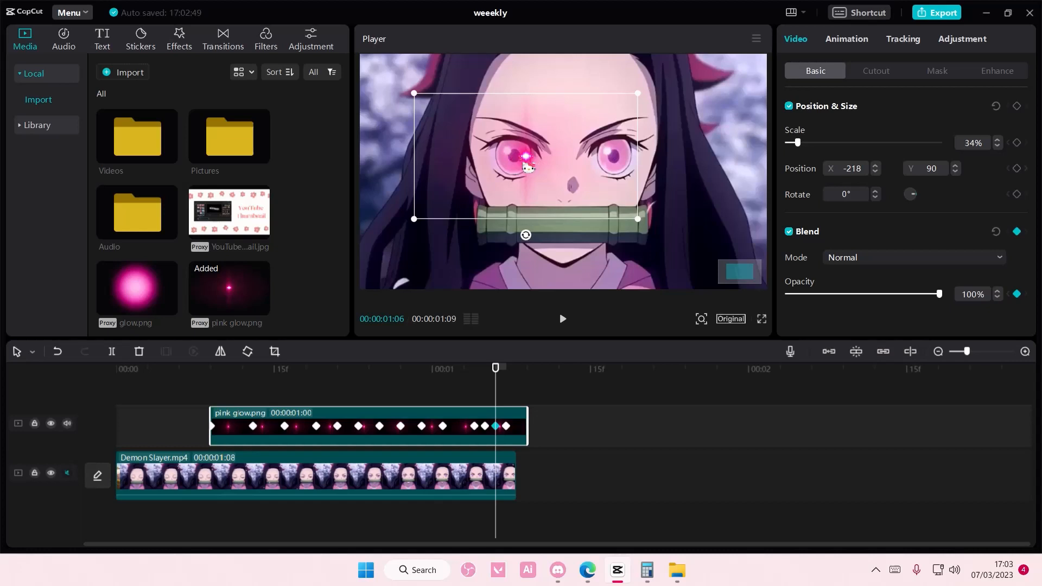
left_click_drag(529, 166, 515, 162)
Step: Lower the glow's opacity at its first keyframe and preview the fade-in up to 00:00:00:15
left_click_drag(496, 371, 211, 377)
left_click_drag(864, 295, 815, 297)
left_click_drag(217, 378, 274, 388)
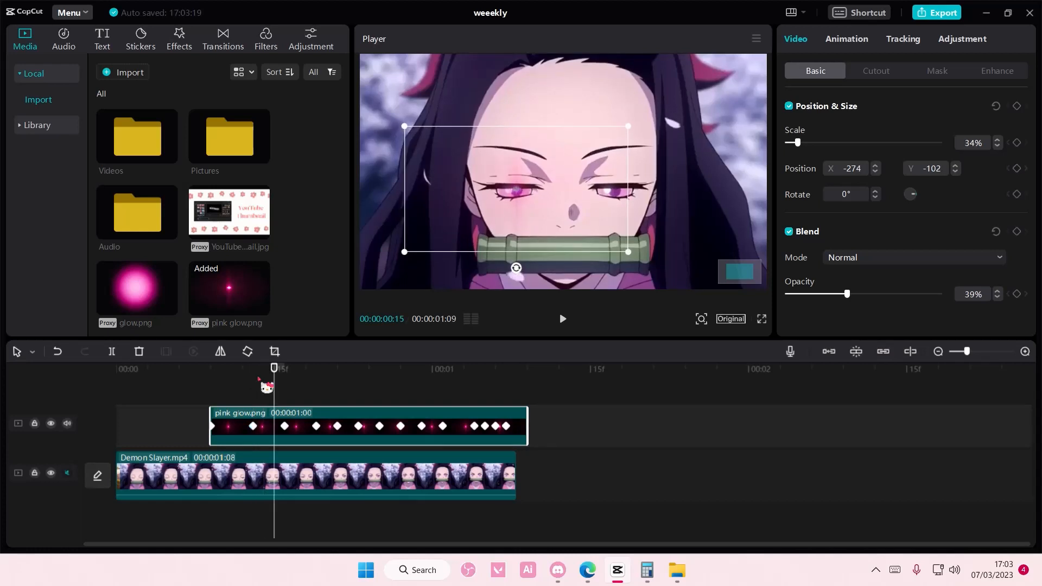
Step: Nudge the glow slightly on the eye at 00:00:00:15 to keyframe its position there, and check the tracking up to the opened eye
left_click_drag(527, 199, 528, 202)
left_click_drag(277, 369, 394, 425)
Step: Copy the keyframed pink glow clip and paste the duplicate above the original, starting at 00:00:00:09
right_click(388, 416)
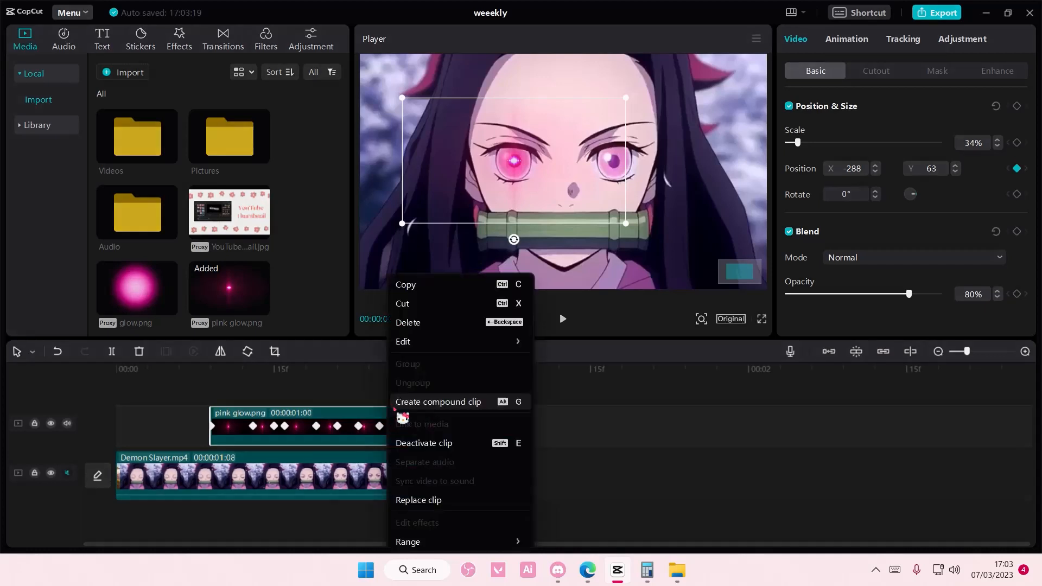
left_click(414, 288)
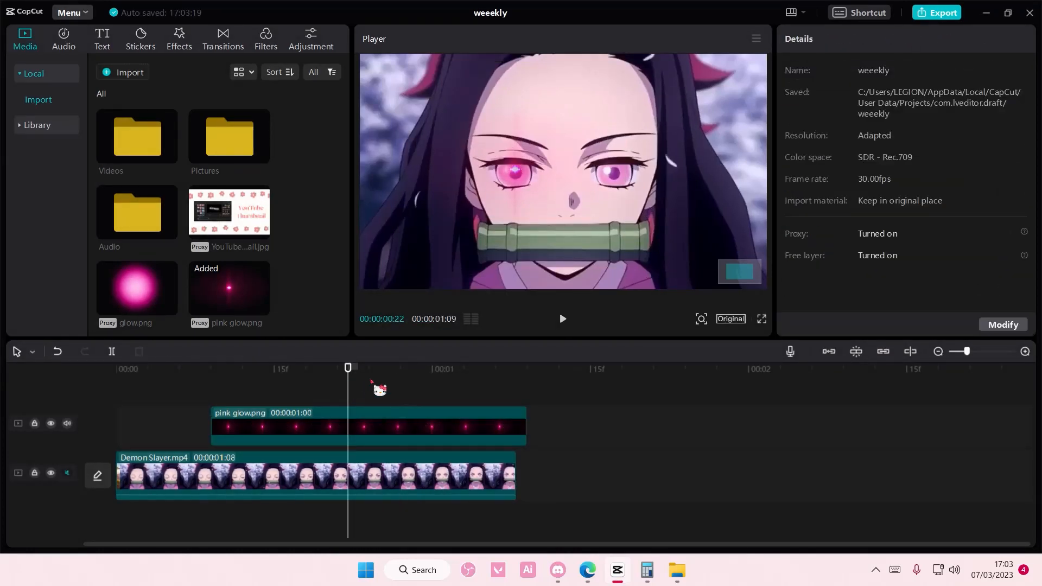
left_click_drag(376, 387, 201, 382)
left_click(211, 384)
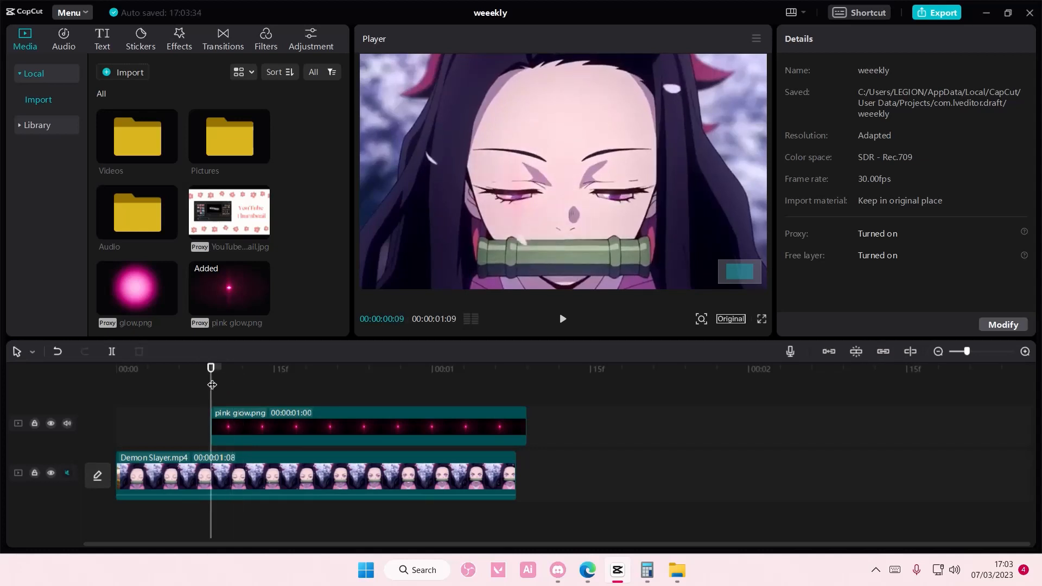
key("ctrl+v")
Step: Convert the duplicated glow into a compound clip and move it over the other eye, at about X 575, Y 0
right_click(269, 419)
left_click(344, 400)
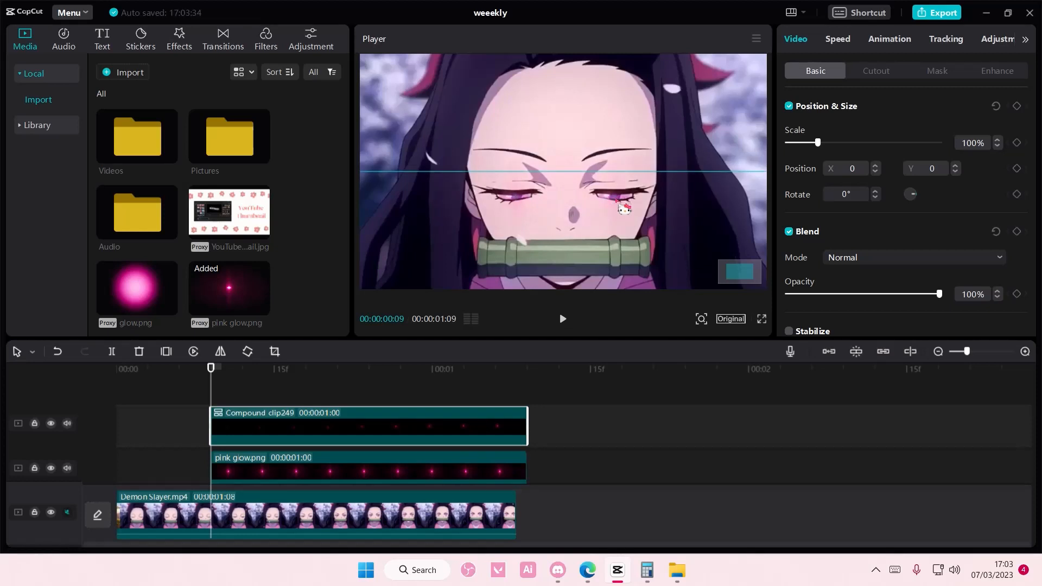
left_click_drag(614, 199, 614, 199)
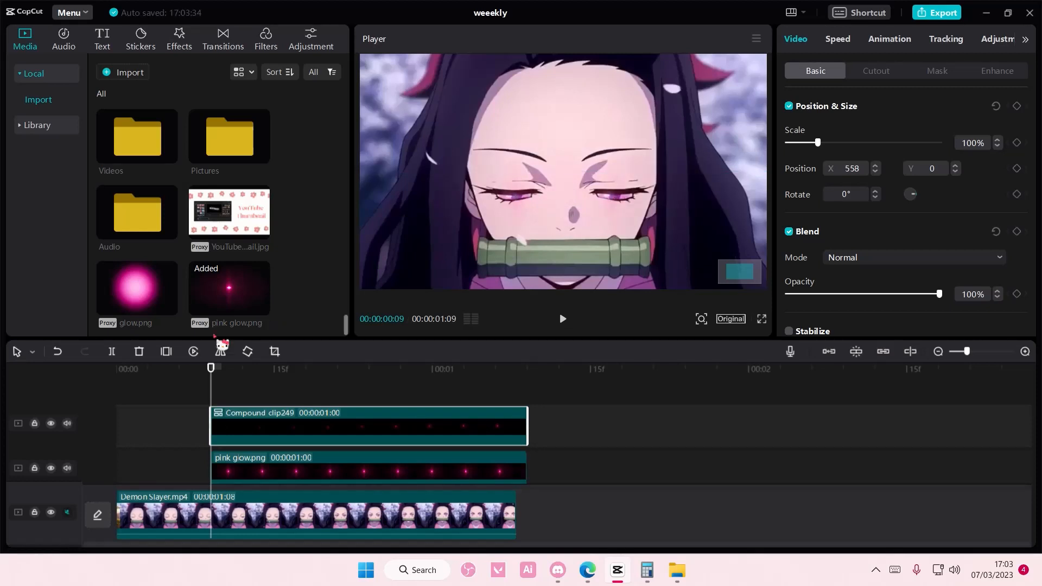
left_click_drag(211, 382, 285, 389)
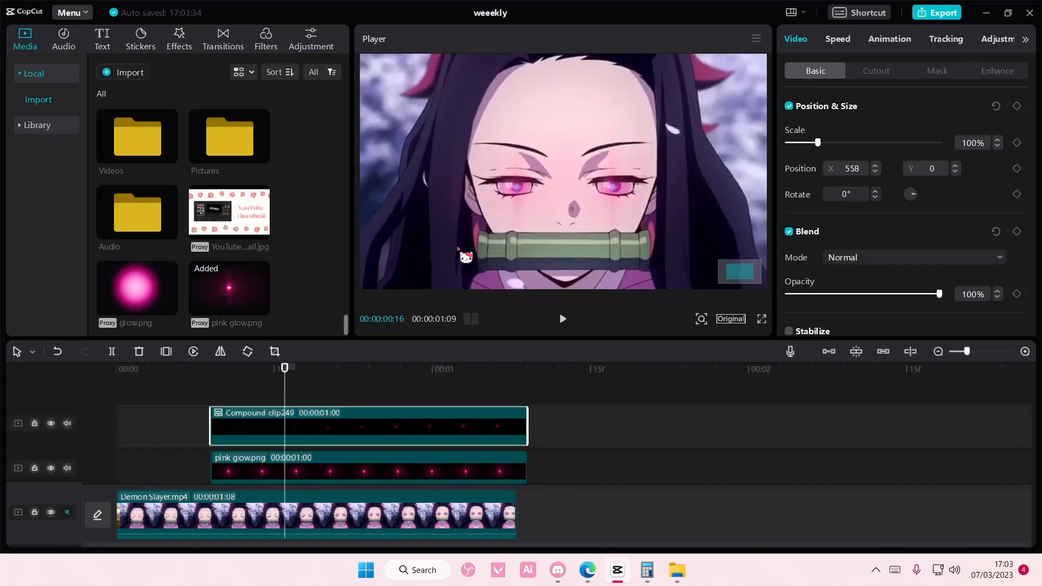
left_click_drag(623, 201, 625, 201)
left_click(264, 388)
left_click_drag(264, 388, 166, 413)
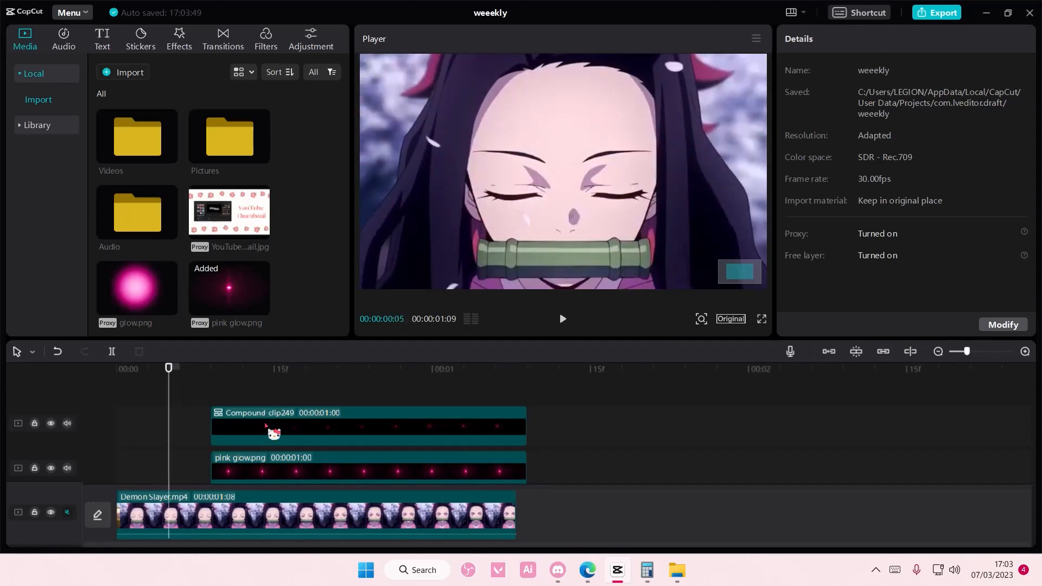
Step: Trim the ends of both glow clips to match the end of the Demon Slayer clip, giving each a 00:00:00:29 duration
left_click_drag(524, 470, 516, 471)
left_click(524, 423)
left_click_drag(525, 423, 518, 423)
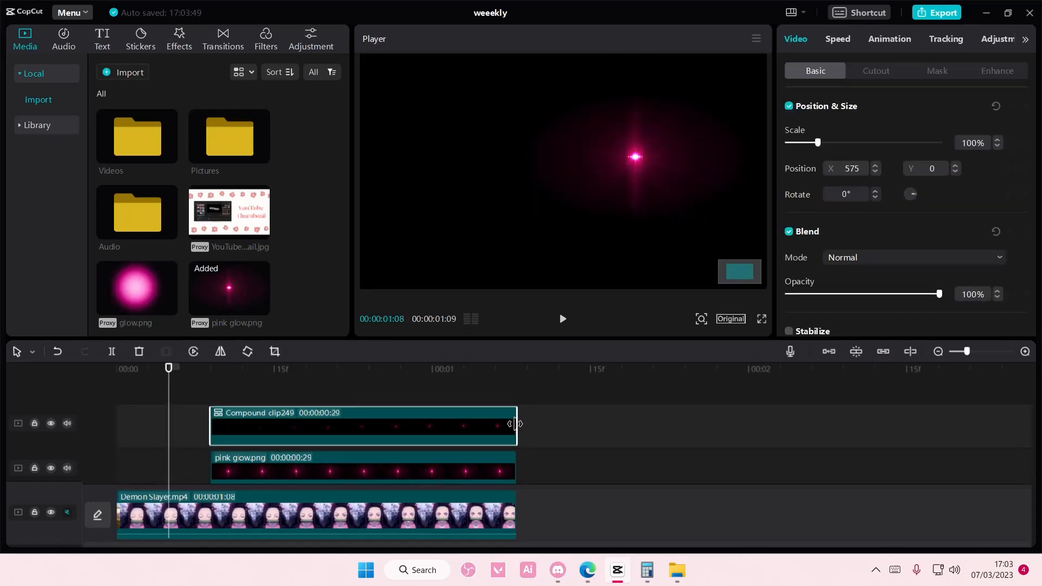
Step: Play back and scrub through the animation with the full frame in view to examine how both glows follow the eyes
key("space")
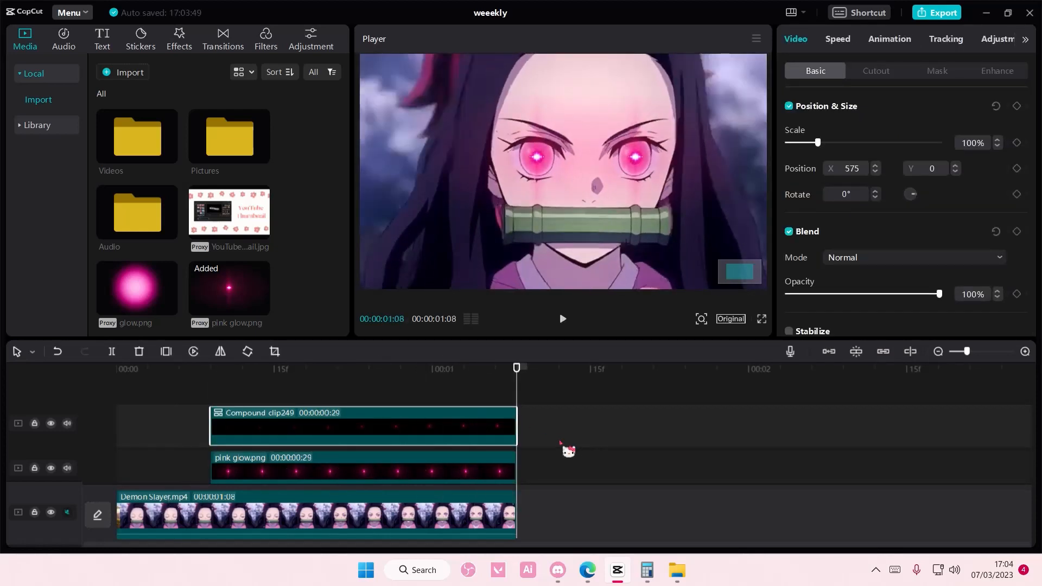
left_click_drag(483, 374, 74, 394)
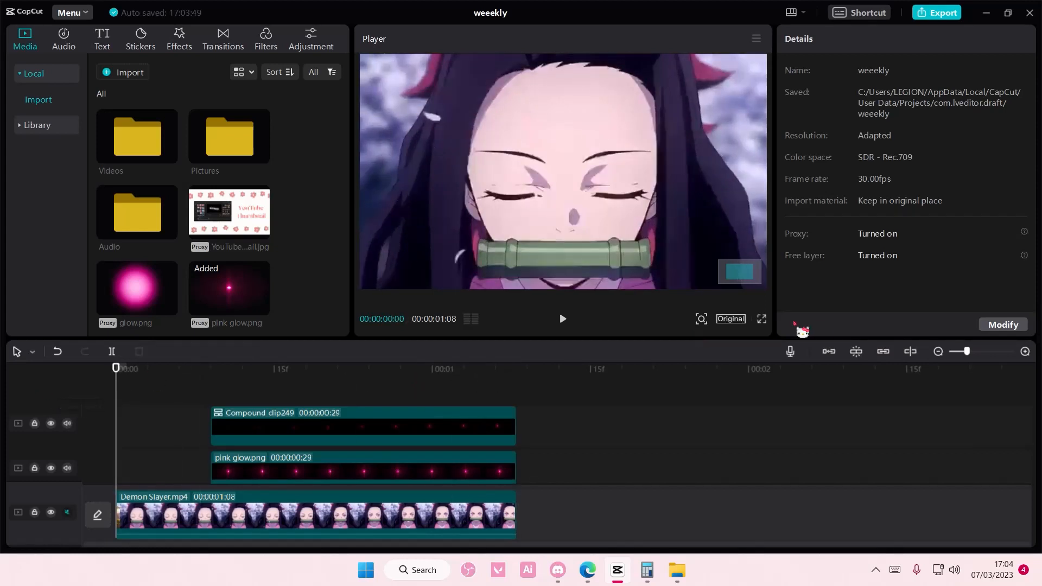
left_click(701, 321)
left_click_drag(688, 342, 674, 344)
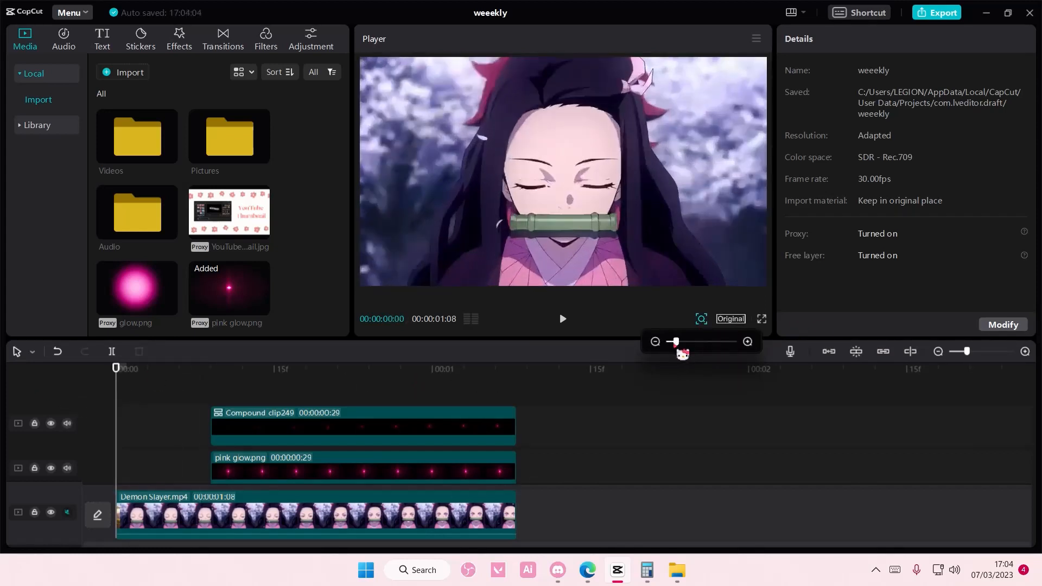
left_click(183, 416)
key("space")
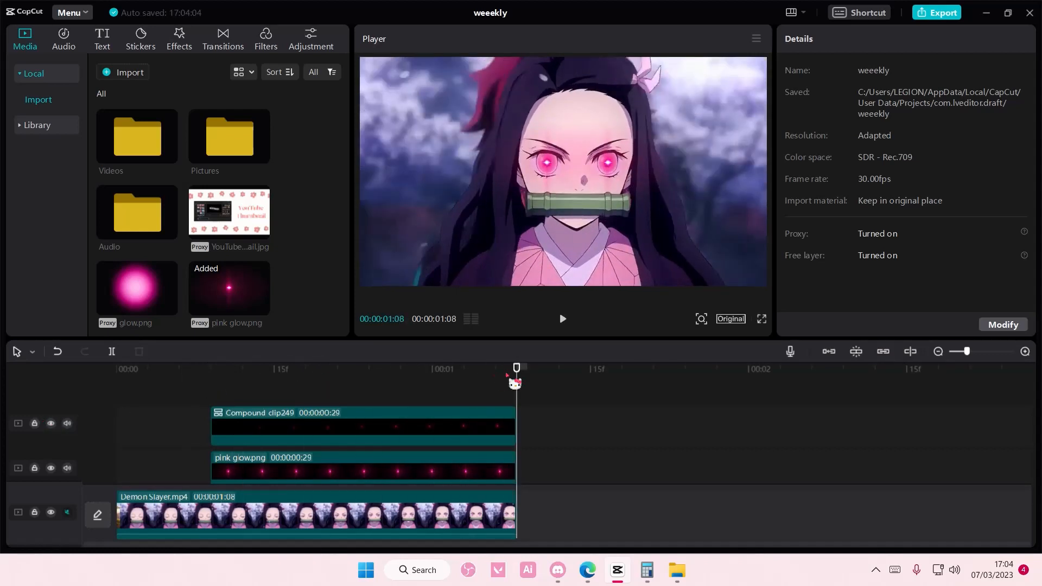
left_click_drag(508, 375, 247, 409)
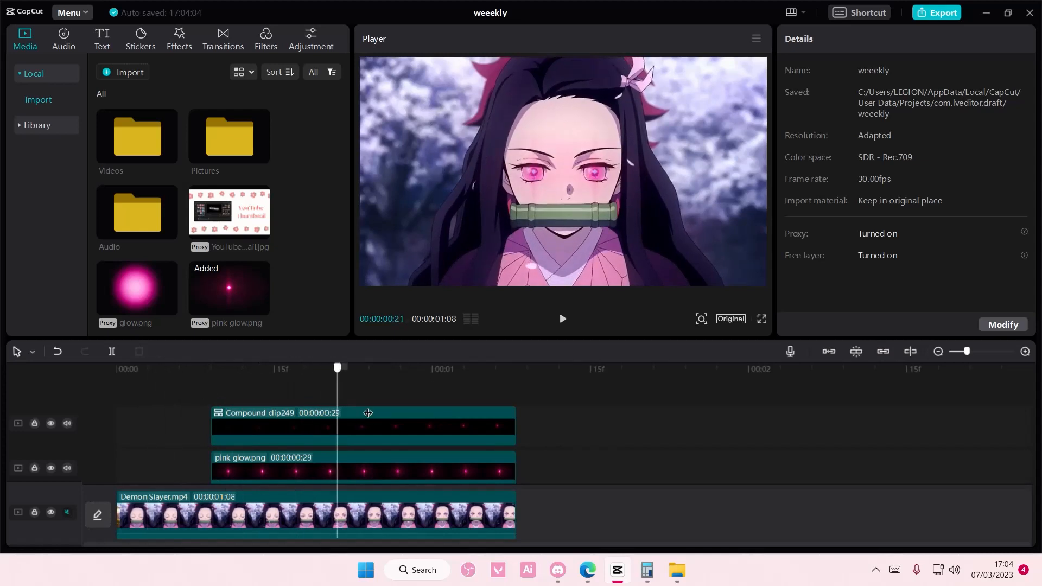
left_click_drag(437, 411, 100, 402)
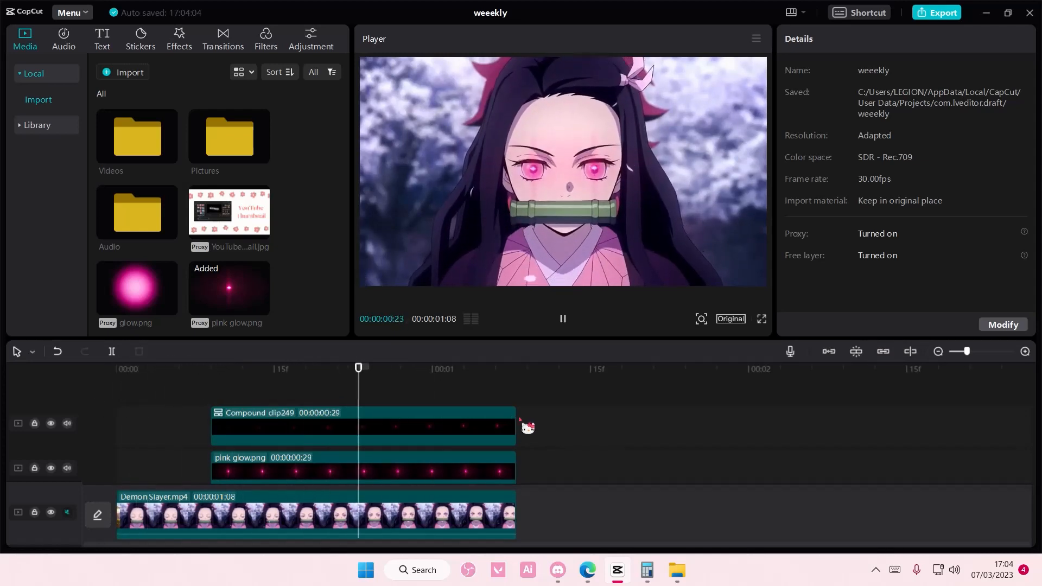
key("space")
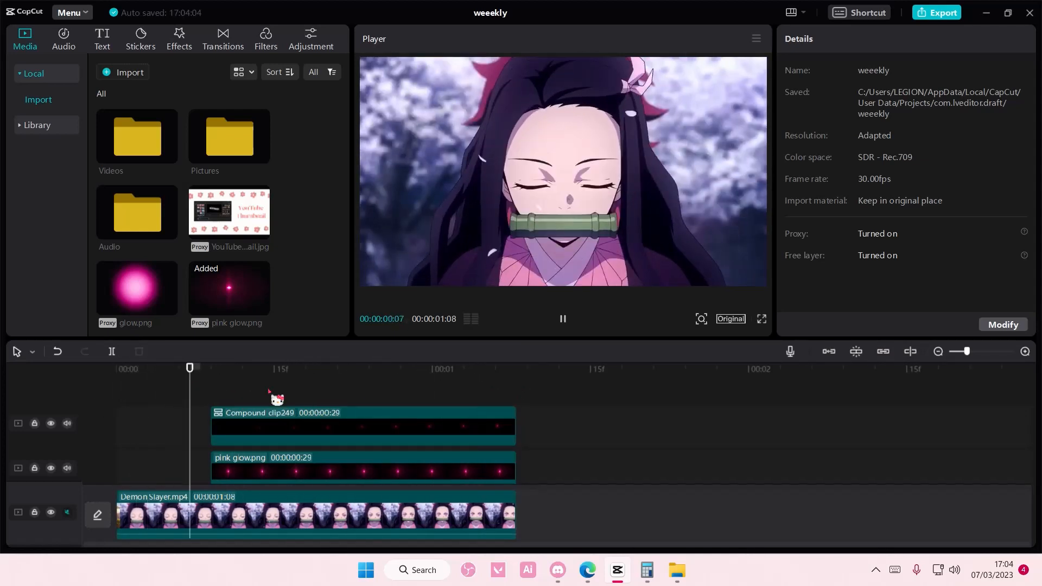